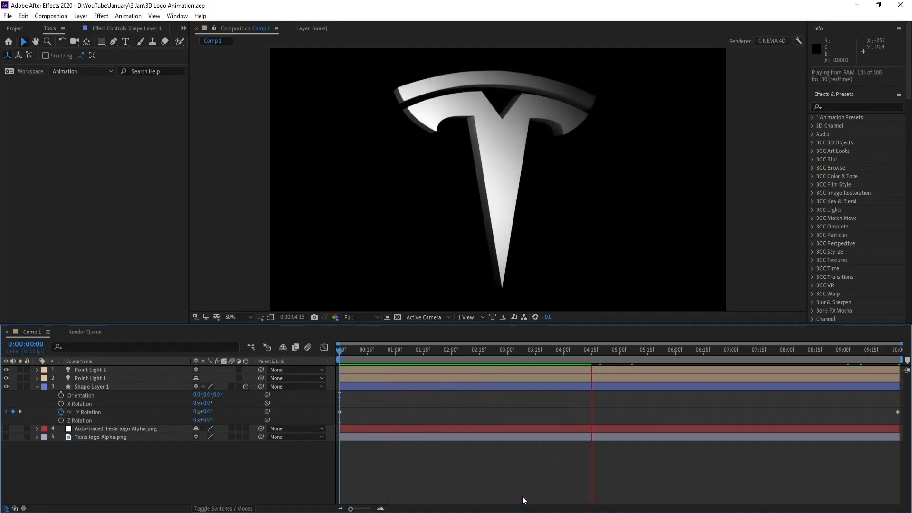
pyautogui.moveTo(596, 352); pyautogui.dragTo(457, 364)
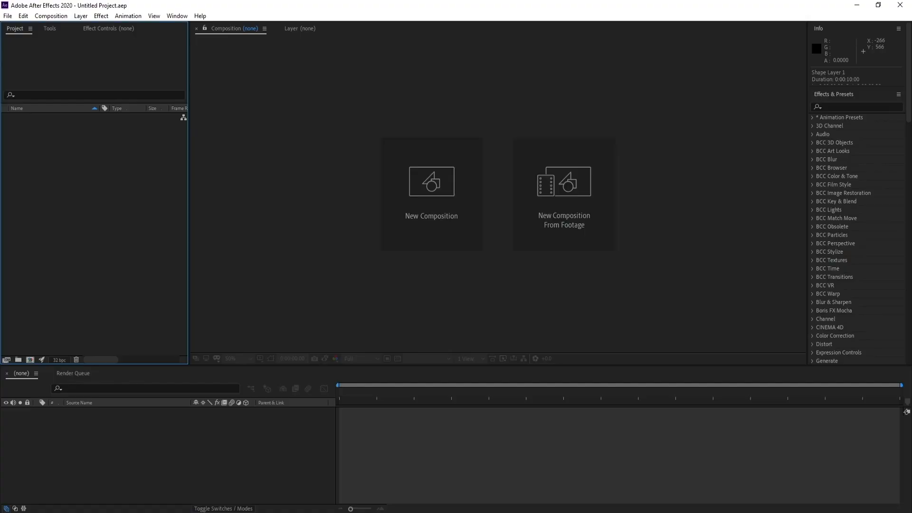
# Create the composition Comp 1 at 1920 x 1080 px, 30 fps and 10 seconds, using the CINEMA 4D renderer.
pyautogui.click(435, 213)
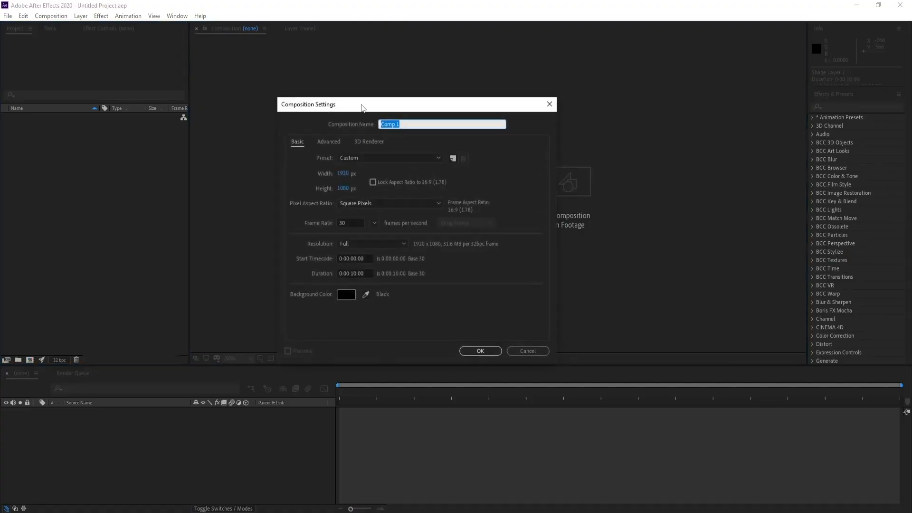
pyautogui.click(362, 137)
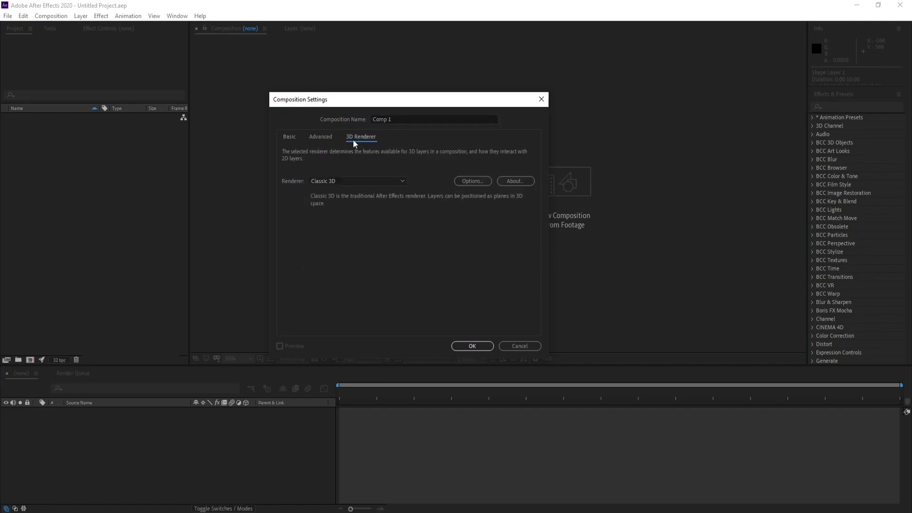
pyautogui.click(340, 182)
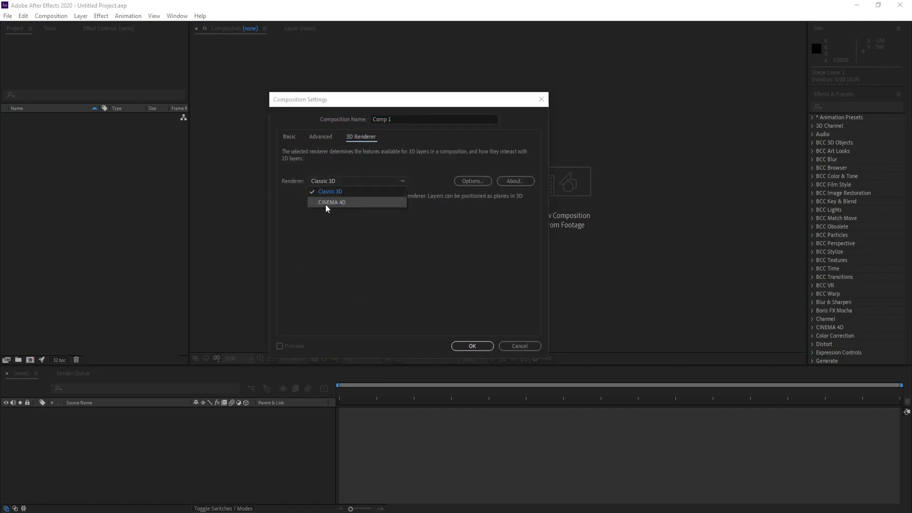
pyautogui.click(336, 204)
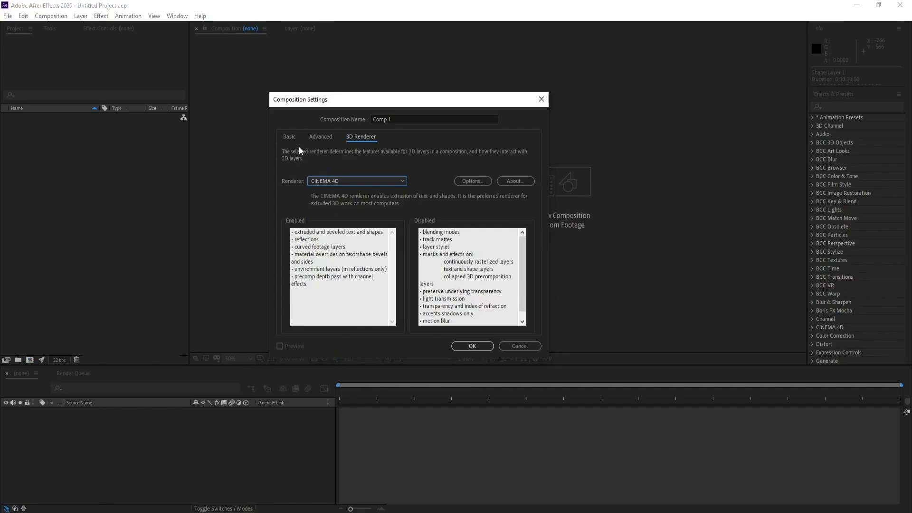
pyautogui.click(289, 136)
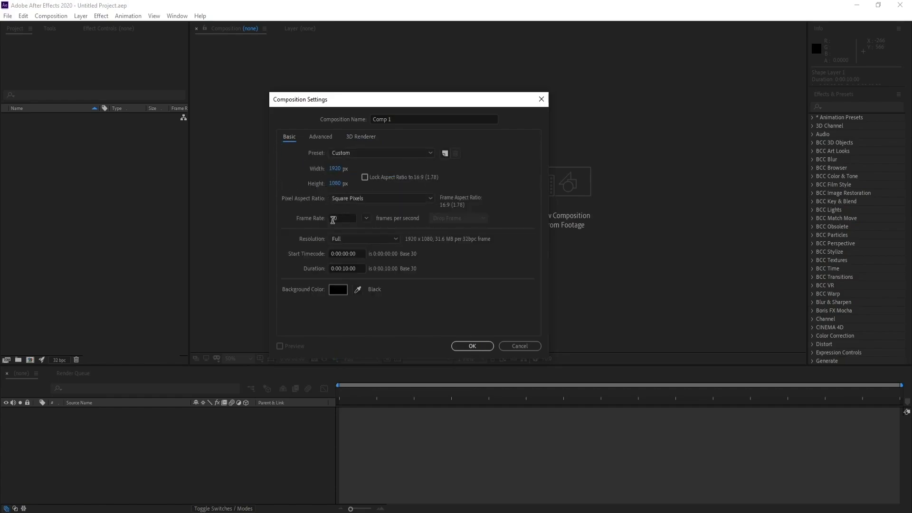
pyautogui.moveTo(340, 218); pyautogui.dragTo(303, 218)
pyautogui.click(381, 288)
pyautogui.click(464, 345)
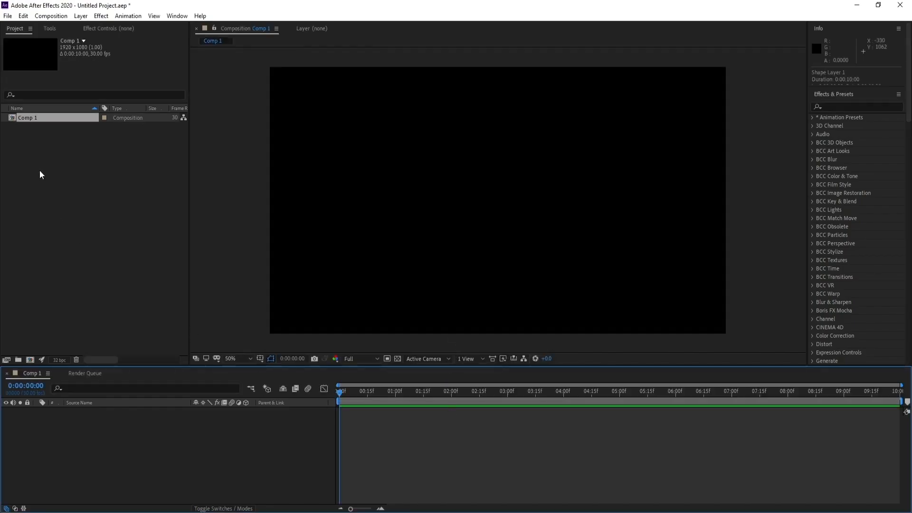
# Import Tesla logo Alpha.png and add it as a layer in the Comp 1 timeline.
pyautogui.click(8, 16)
pyautogui.moveTo(69, 154)
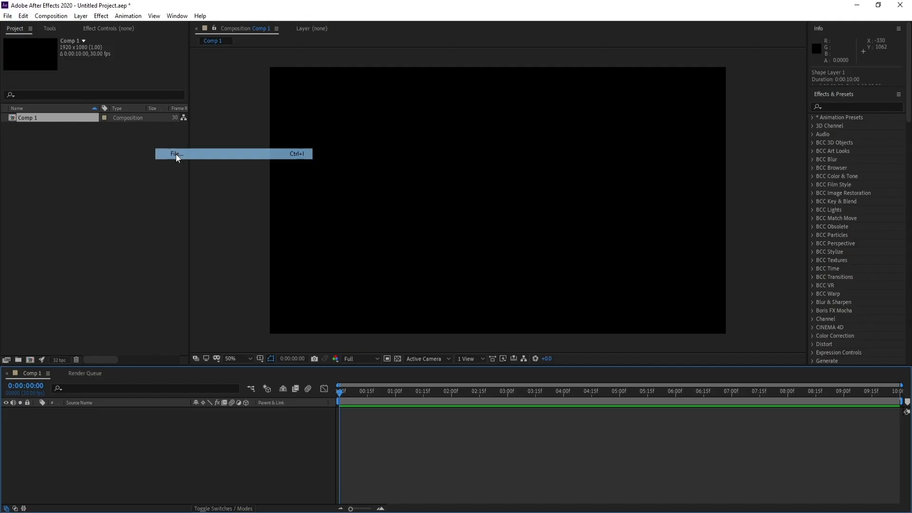
pyautogui.click(177, 154)
pyautogui.doubleClick(235, 96)
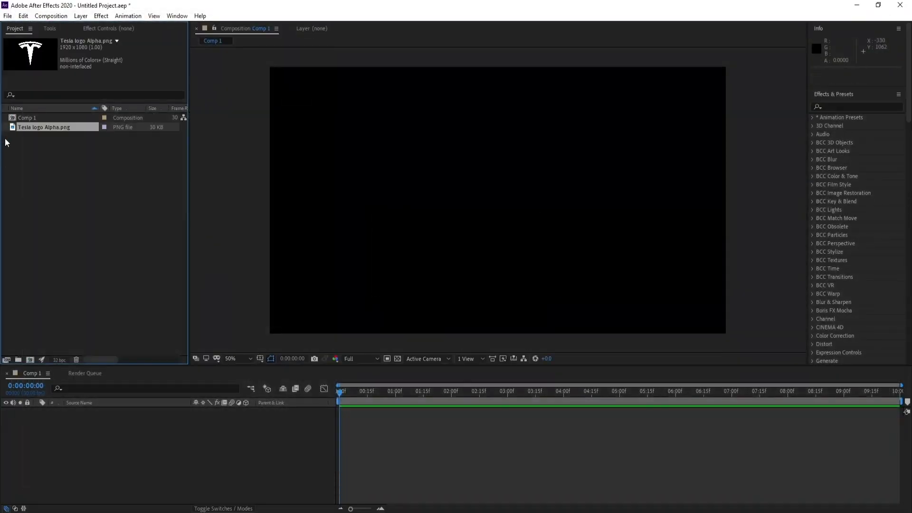
pyautogui.moveTo(27, 126); pyautogui.dragTo(124, 419)
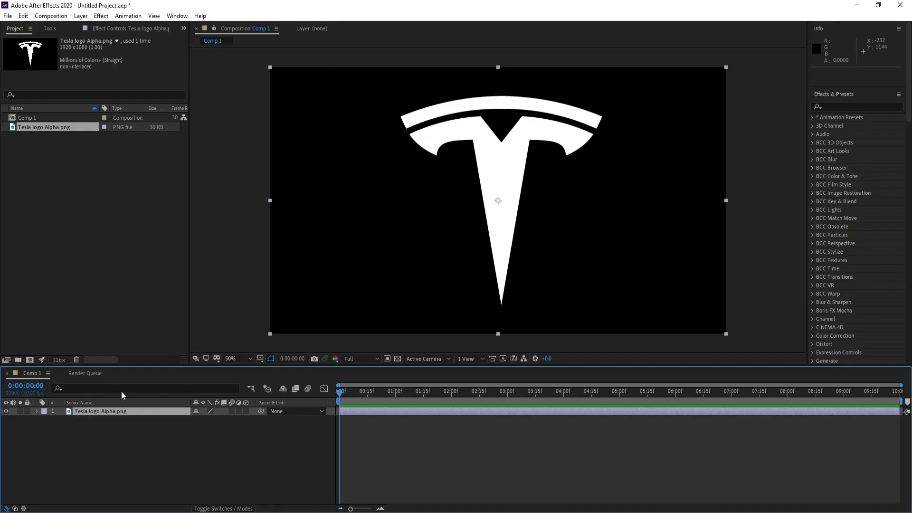
# Auto-trace the logo layer's alpha channel for the current frame and apply the masks to a new layer.
pyautogui.click(81, 17)
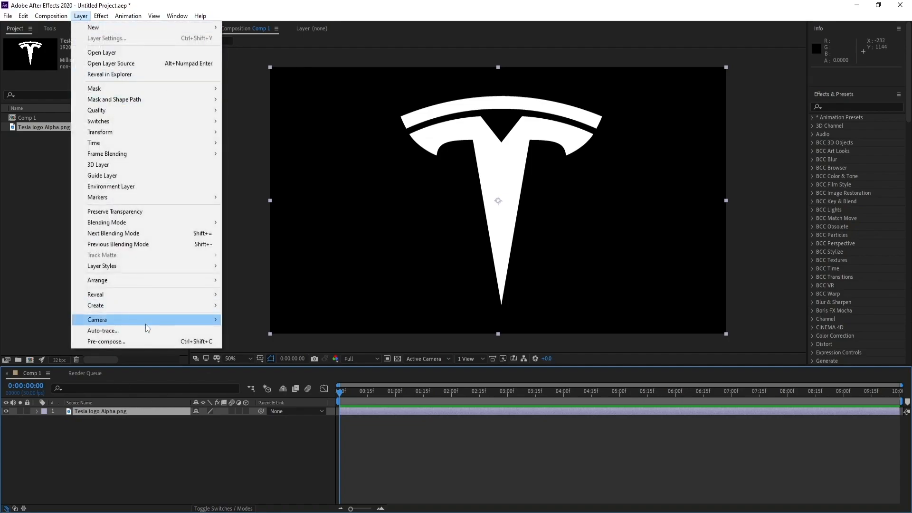
pyautogui.click(132, 334)
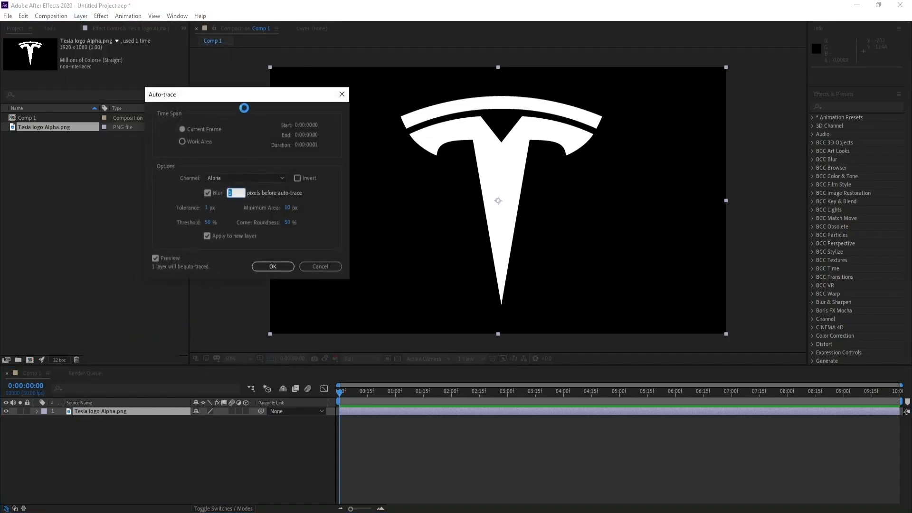
pyautogui.moveTo(244, 98); pyautogui.dragTo(197, 99)
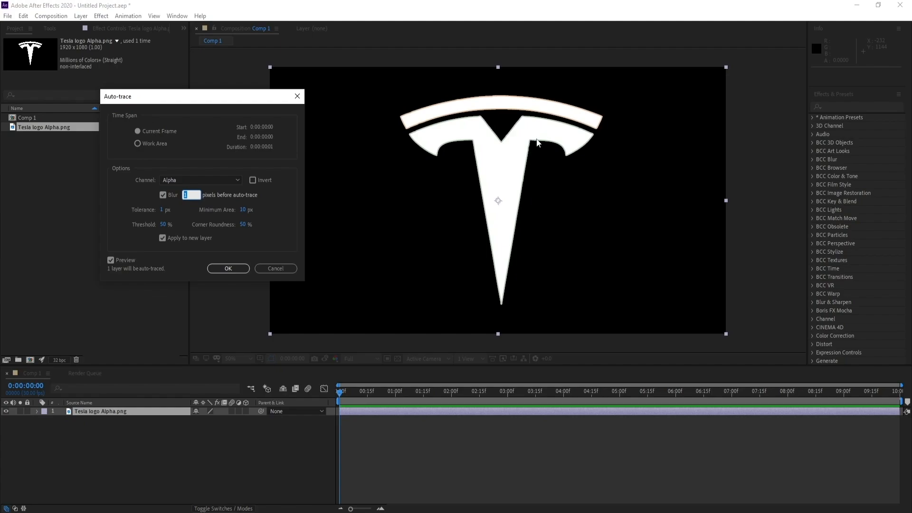
pyautogui.click(228, 269)
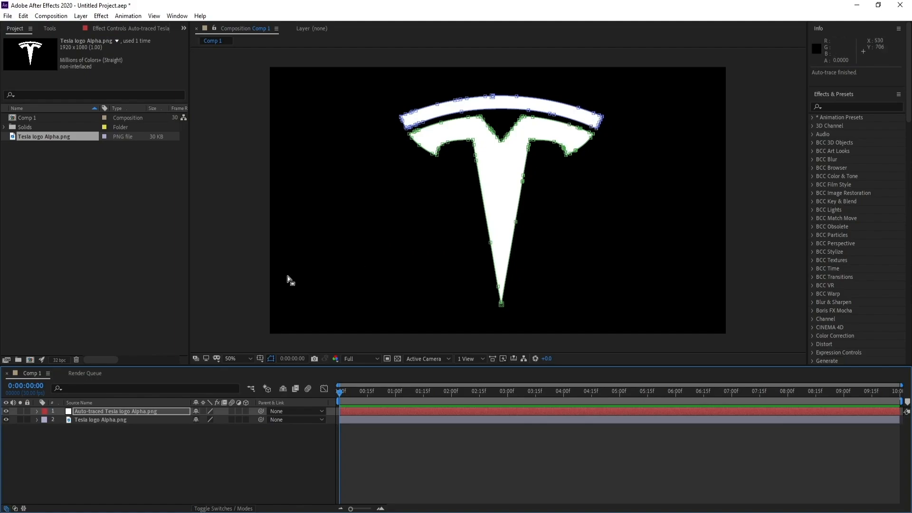
# Reveal the mask paths of the auto-traced layer and hide the original Tesla logo layer.
pyautogui.click(90, 412)
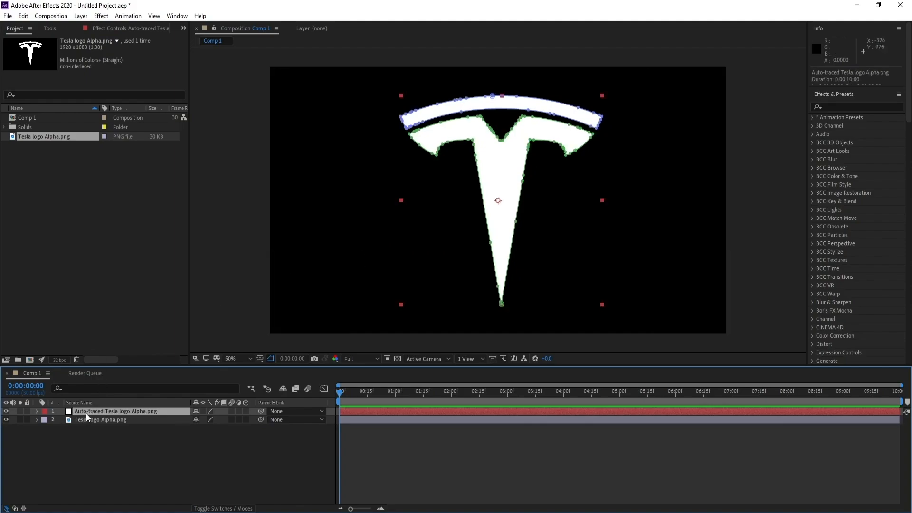
pyautogui.press('m')
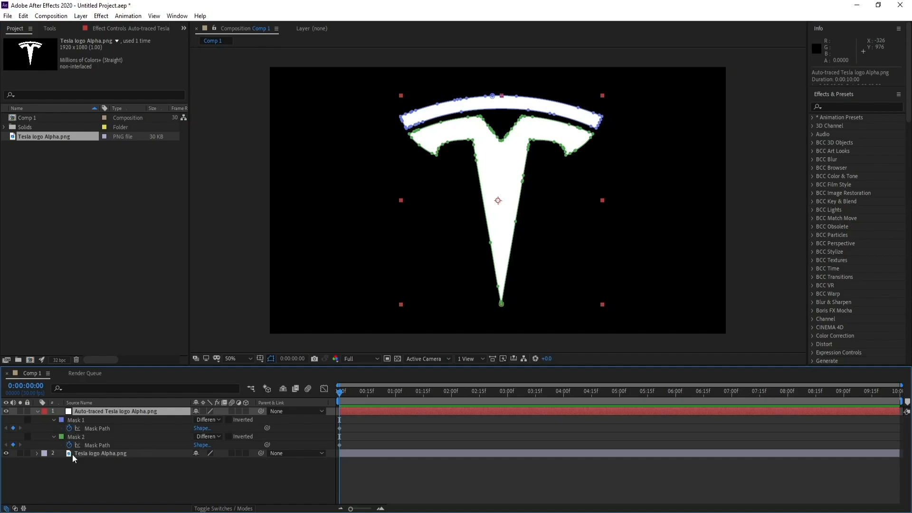
pyautogui.click(6, 454)
# Create an empty shape layer above the auto-traced layer.
pyautogui.click(81, 15)
pyautogui.moveTo(131, 29)
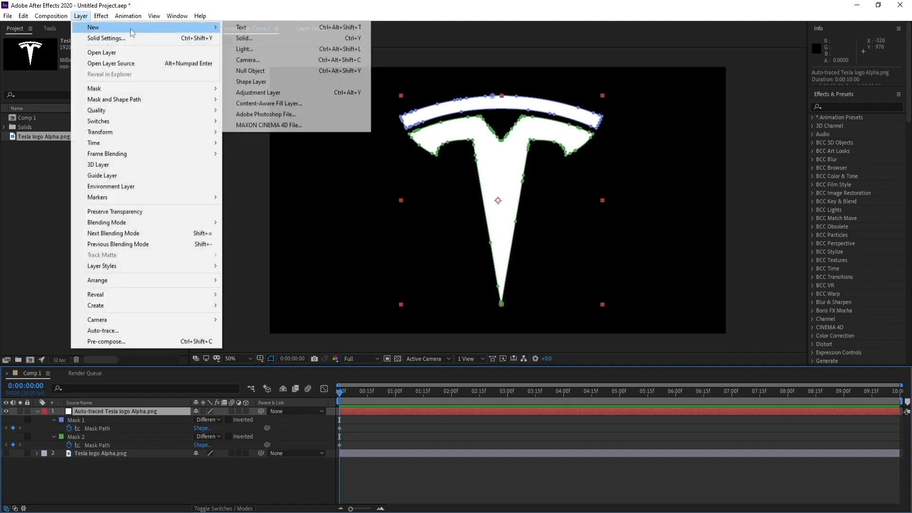
pyautogui.click(255, 83)
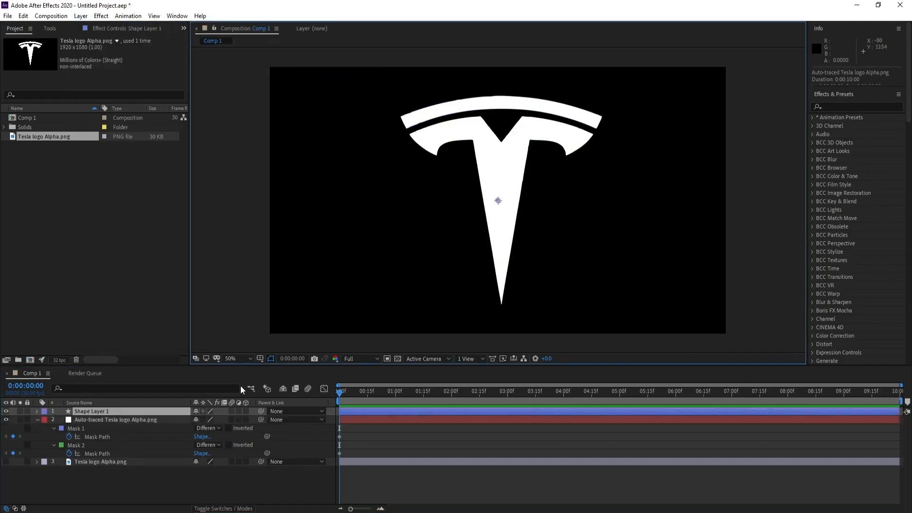
# Add a path to the shape layer's contents and duplicate it to get one path per mask.
pyautogui.click(38, 411)
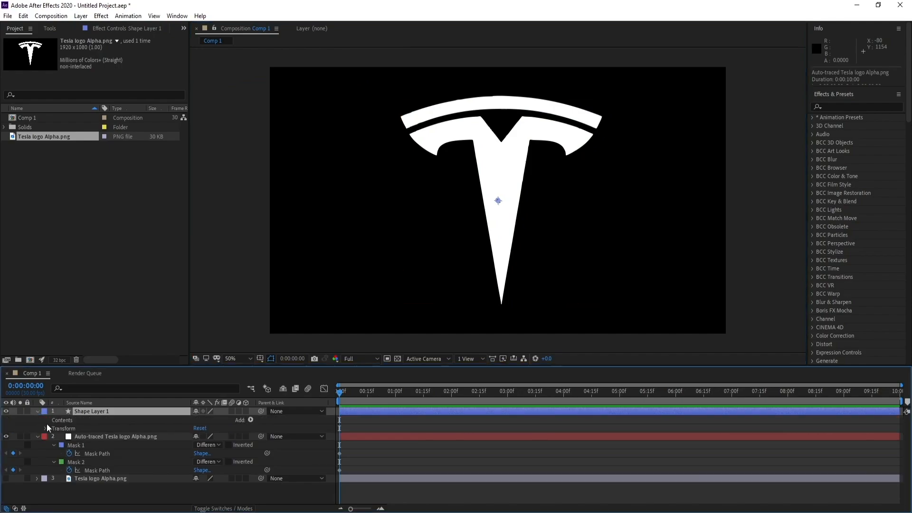
pyautogui.click(251, 420)
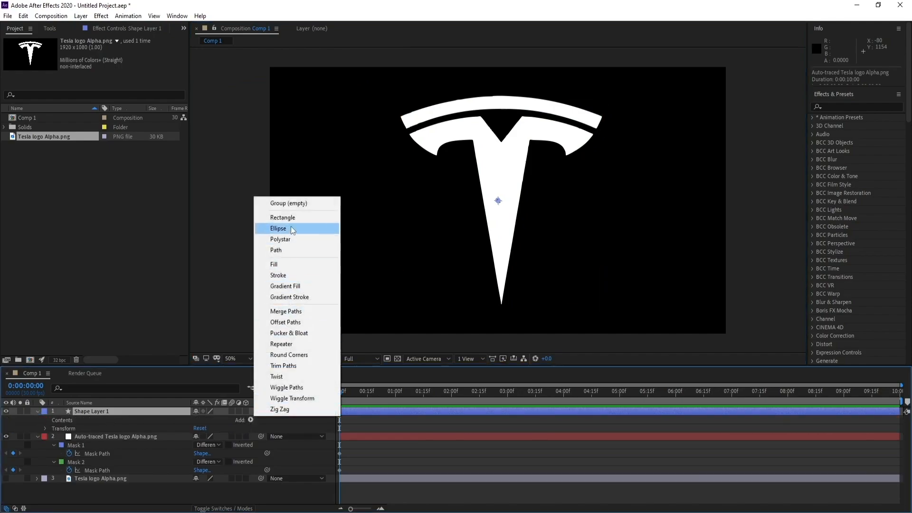
pyautogui.click(285, 251)
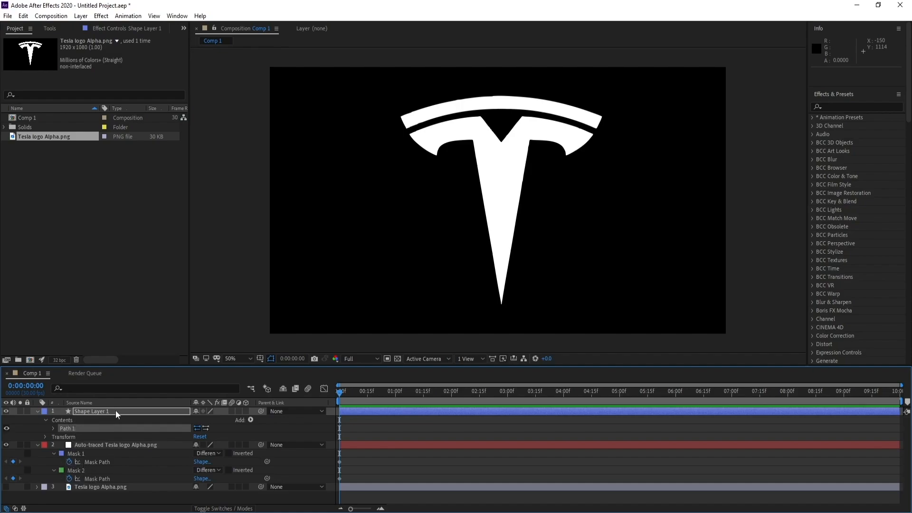
pyautogui.click(70, 429)
pyautogui.hotkey('ctrl', 'd')
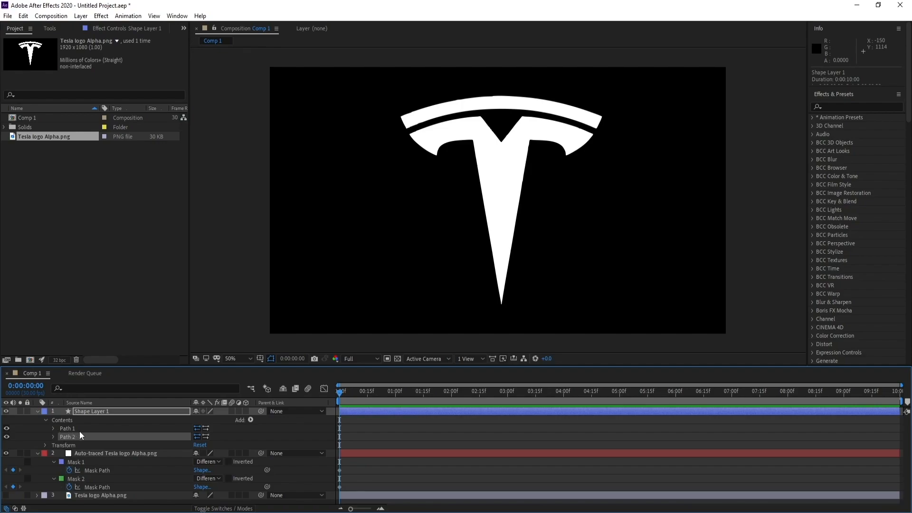
# Expand both shape paths and copy the Mask 1 path into the Path property of Path 1.
pyautogui.click(53, 428)
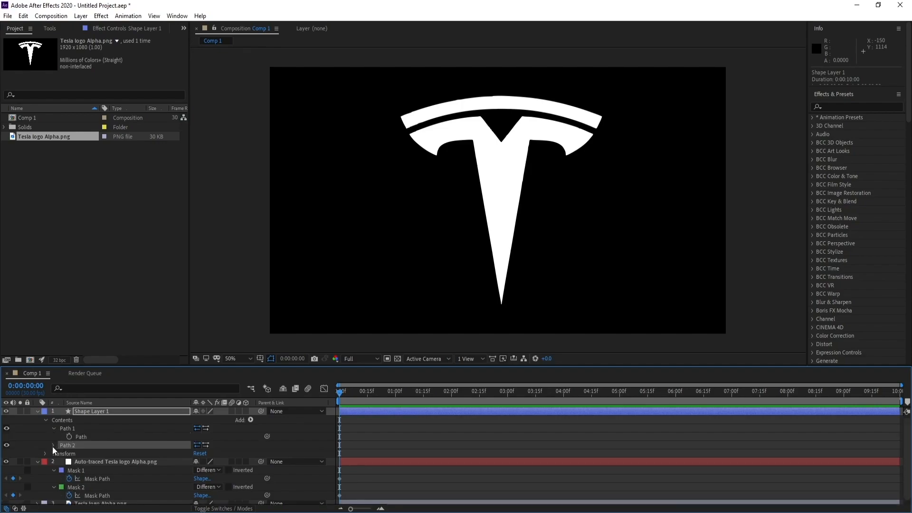
pyautogui.click(53, 446)
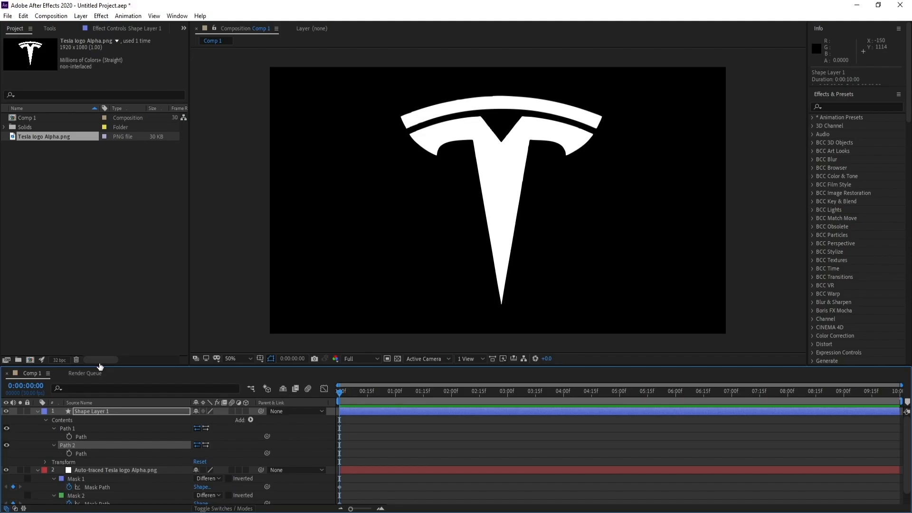
pyautogui.moveTo(100, 366); pyautogui.dragTo(101, 324)
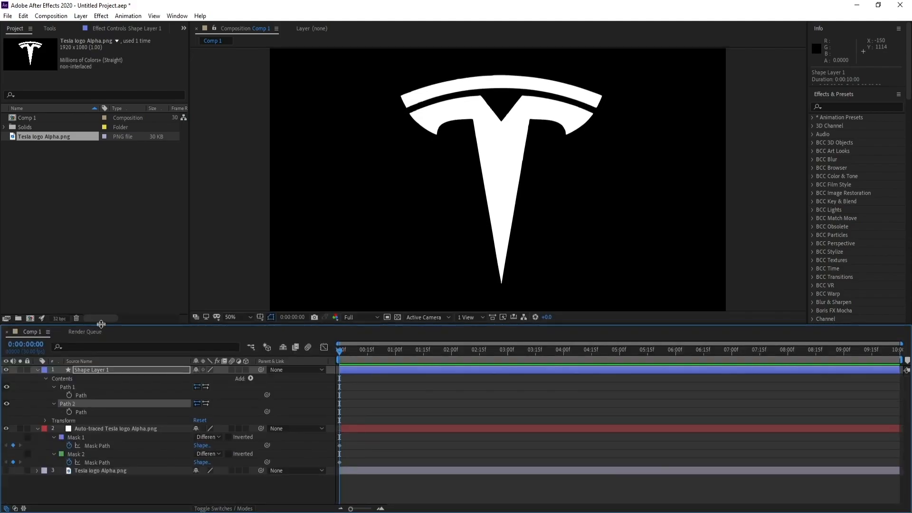
pyautogui.click(73, 439)
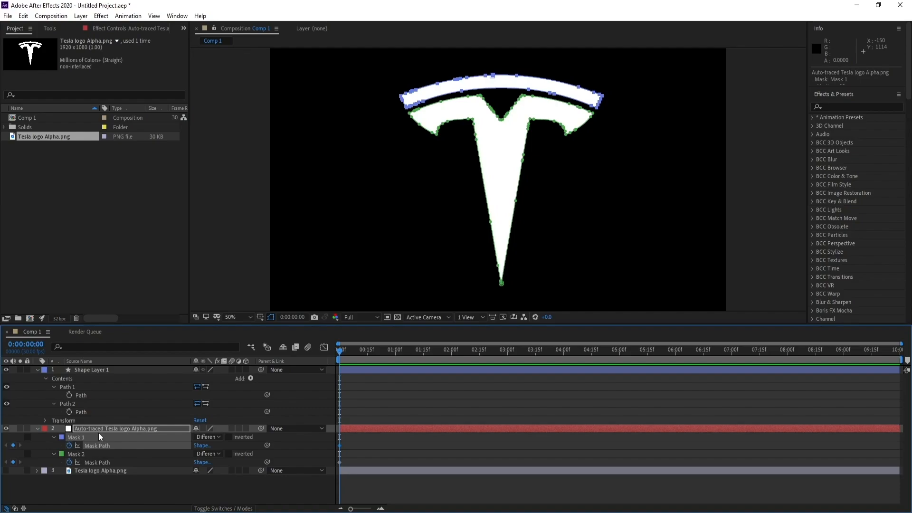
pyautogui.hotkey('ctrl', 'c')
pyautogui.click(83, 396)
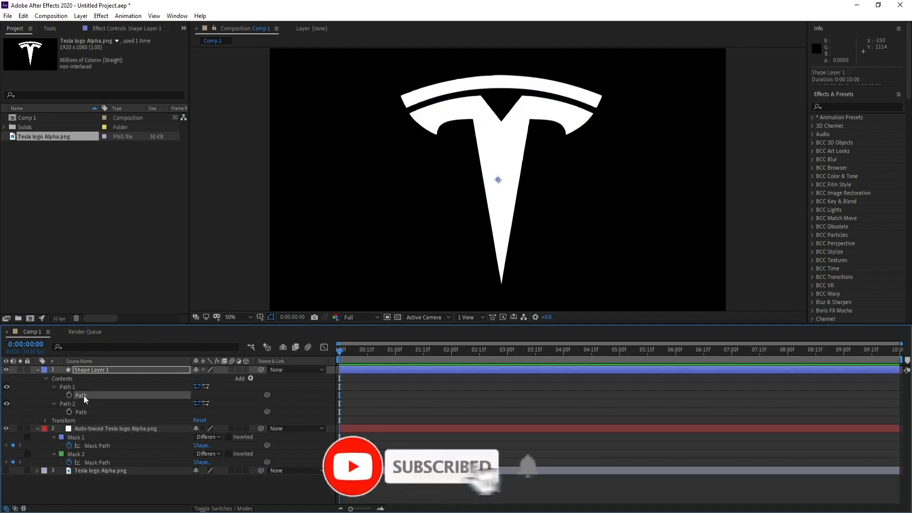
pyautogui.hotkey('ctrl', 'v')
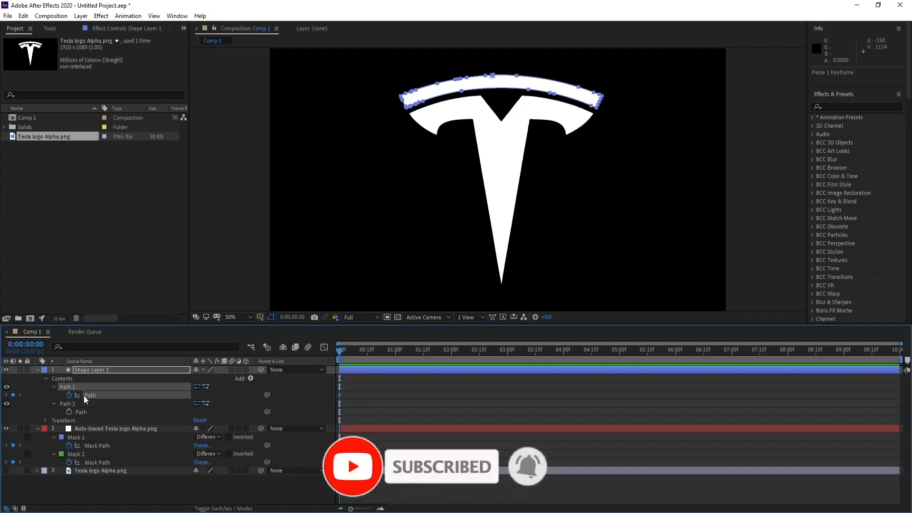
# Copy the Mask 2 path into the Path property of Path 2 on the shape layer.
pyautogui.click(91, 461)
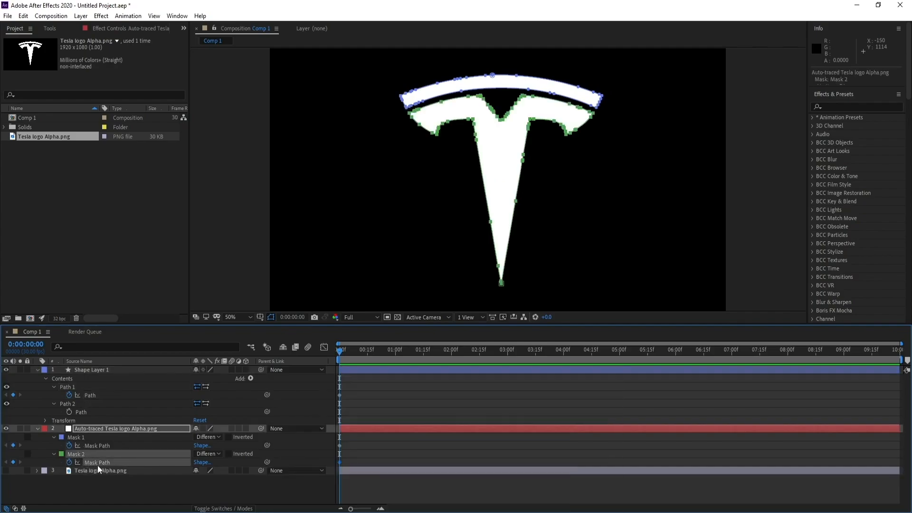
pyautogui.hotkey('ctrl', 'c')
pyautogui.click(85, 412)
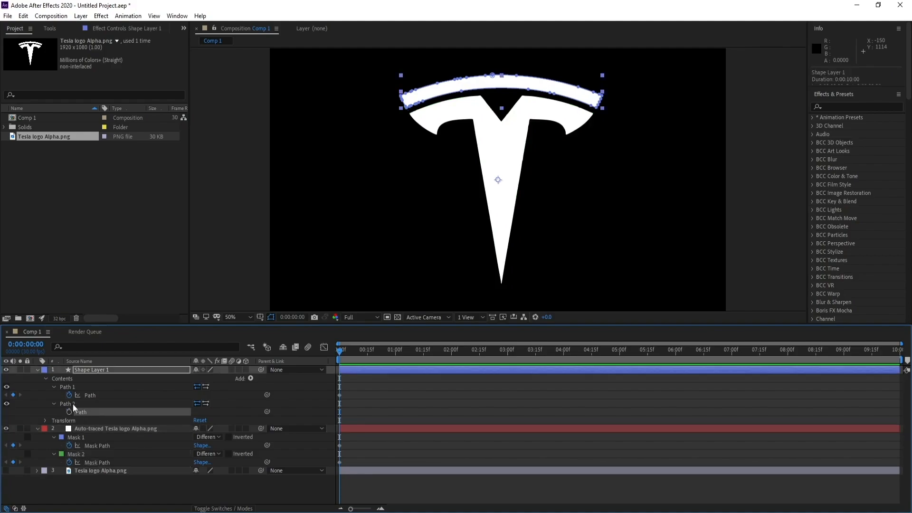
pyautogui.hotkey('ctrl', 'v')
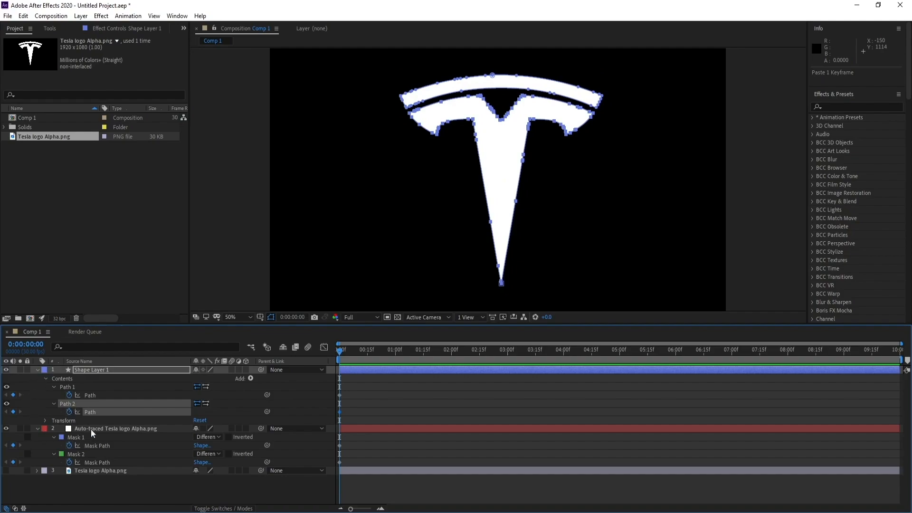
# Hide the auto-traced layer and add a fill to the shape layer, expanding the fill's properties.
pyautogui.click(7, 428)
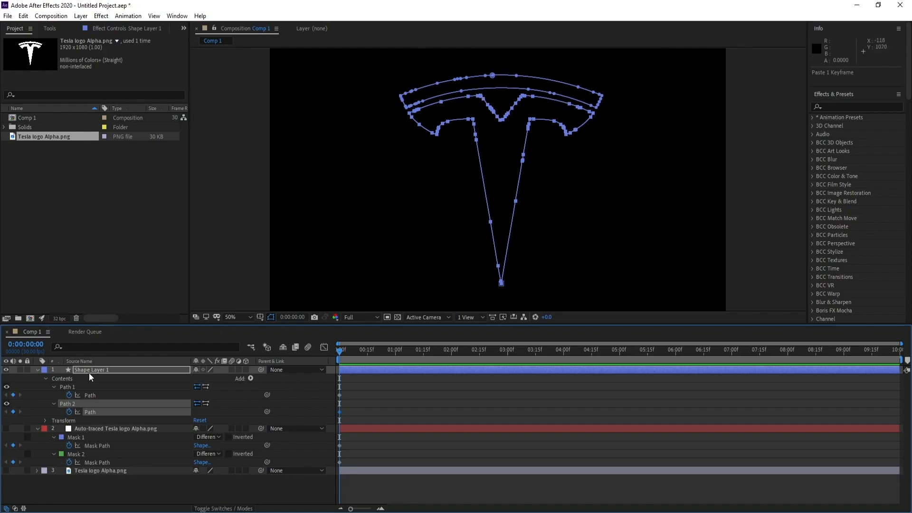
pyautogui.click(250, 378)
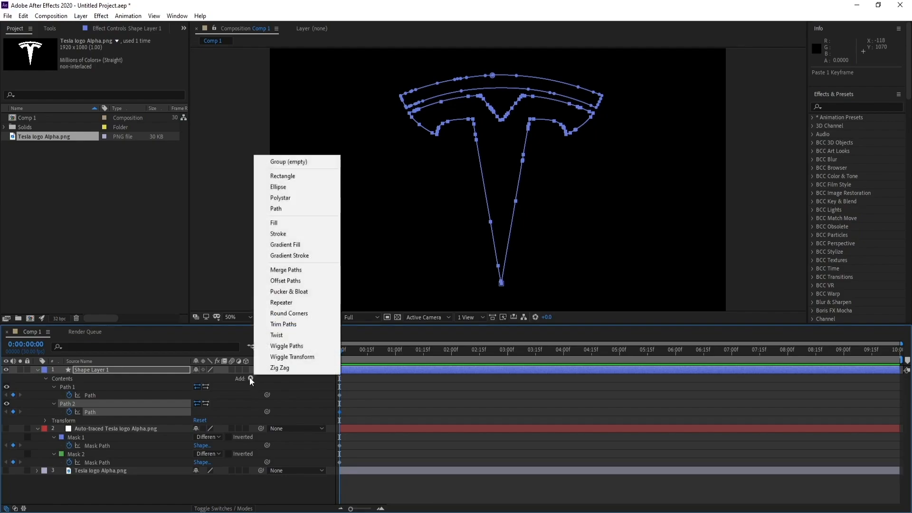
pyautogui.click(275, 224)
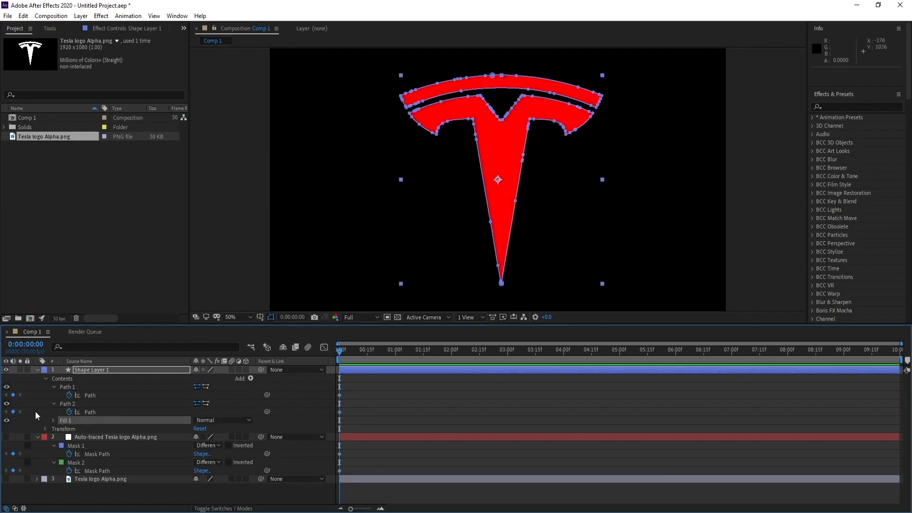
pyautogui.click(53, 421)
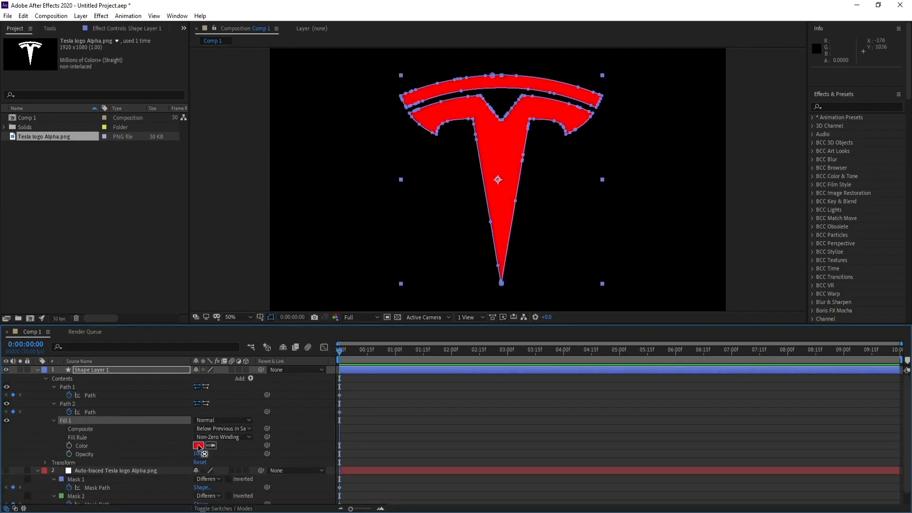
# Set the shape layer's fill color to white (FFFFFF).
pyautogui.click(198, 446)
pyautogui.moveTo(245, 260); pyautogui.dragTo(100, 148)
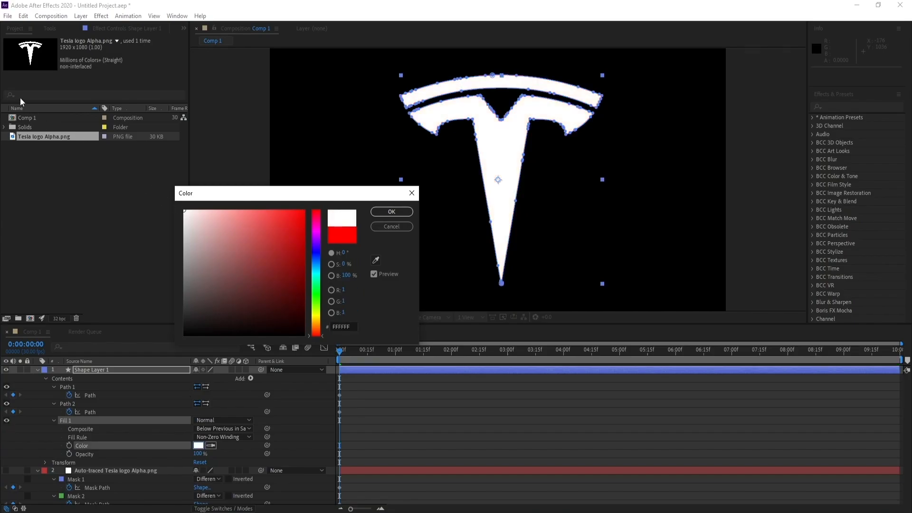
pyautogui.click(391, 211)
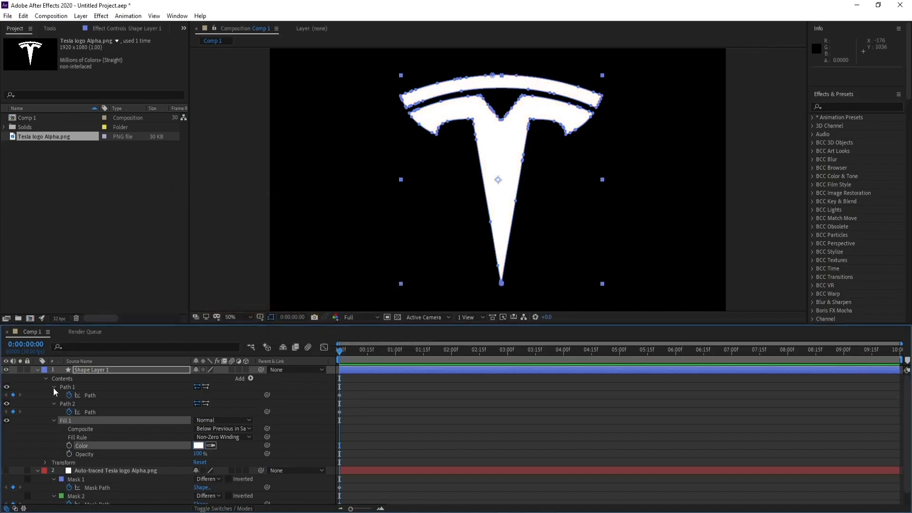
# Collapse the shape layer's contents and the auto-traced layer's mask properties.
pyautogui.click(54, 387)
pyautogui.click(46, 379)
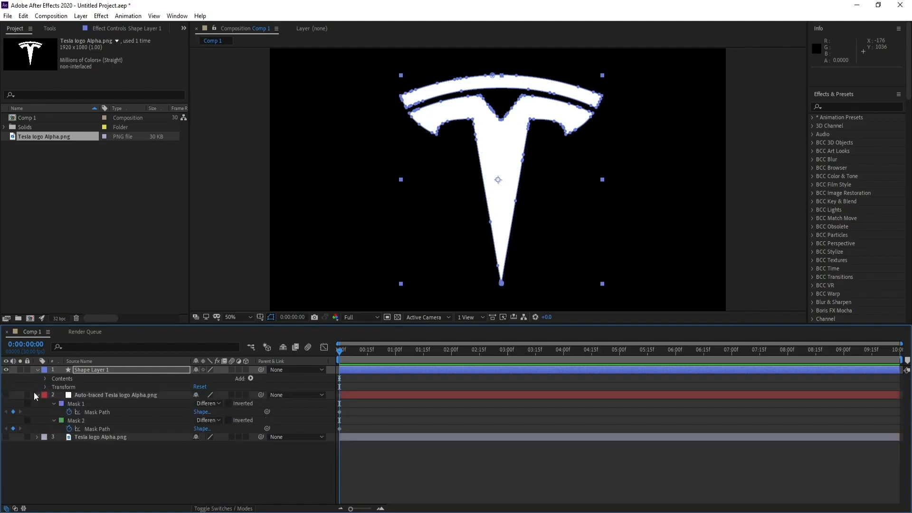
pyautogui.click(37, 395)
# Make Shape Layer 1 a 3D layer, keeping the layer switches column displayed.
pyautogui.click(81, 370)
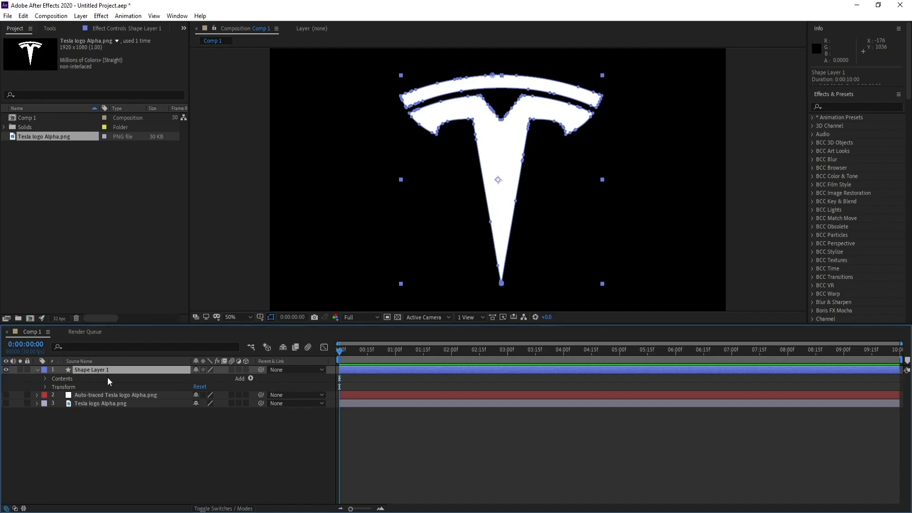
pyautogui.click(246, 370)
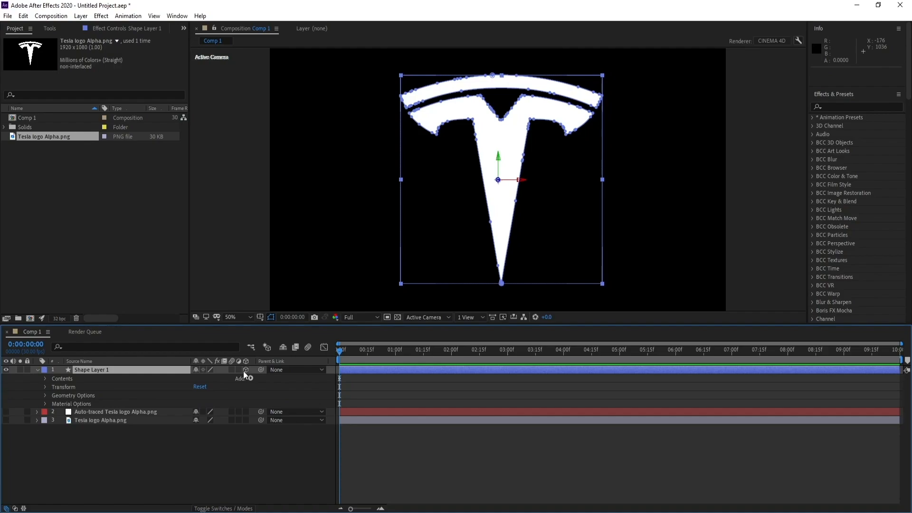
pyautogui.click(217, 509)
pyautogui.click(217, 508)
pyautogui.click(217, 509)
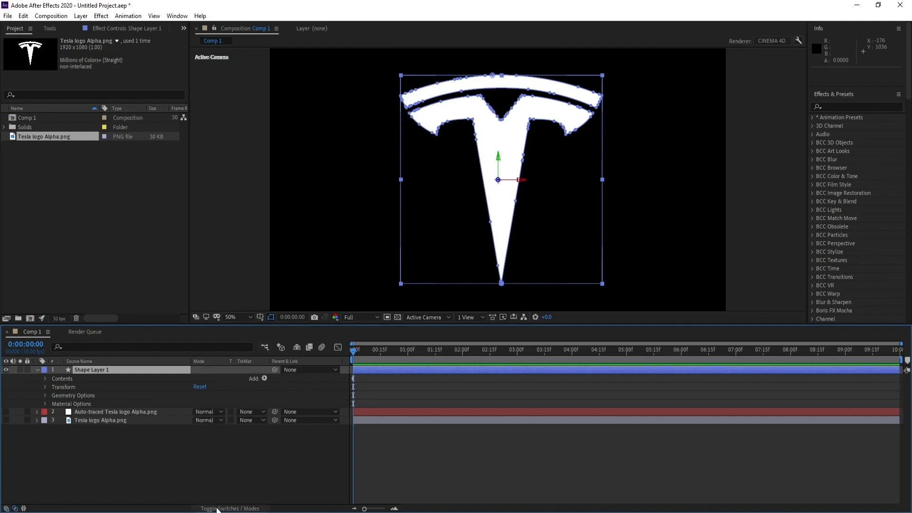
pyautogui.click(218, 508)
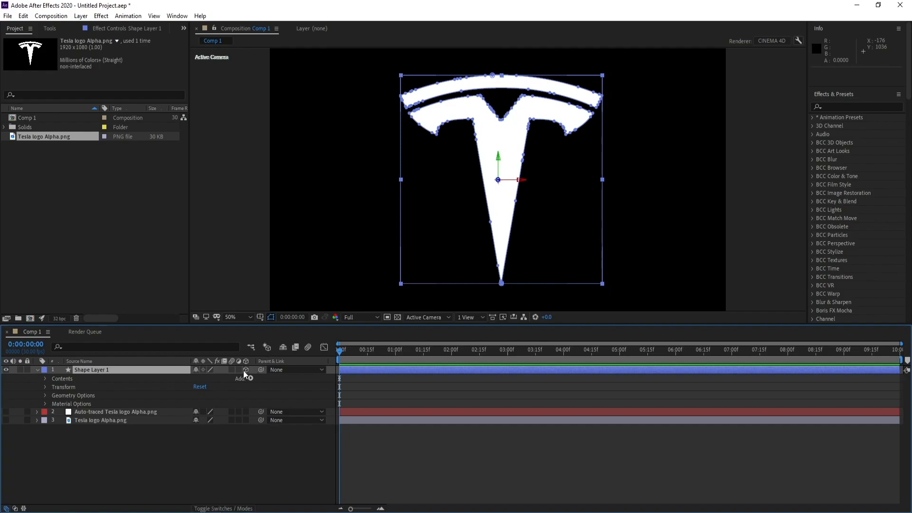
# Set the shape layer's Extrusion Depth to 100 and hide the mask and shape path outlines in the viewer.
pyautogui.click(44, 395)
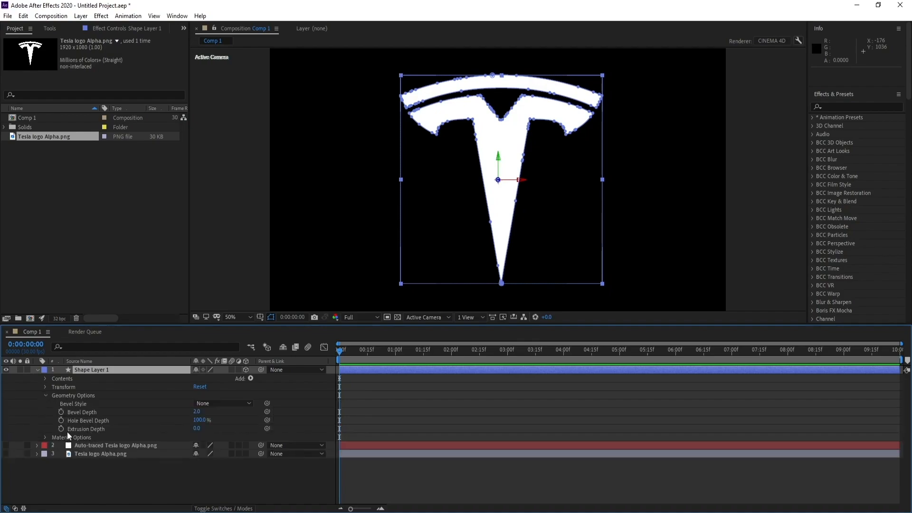
pyautogui.click(193, 428)
pyautogui.write('100')
pyautogui.press('Return')
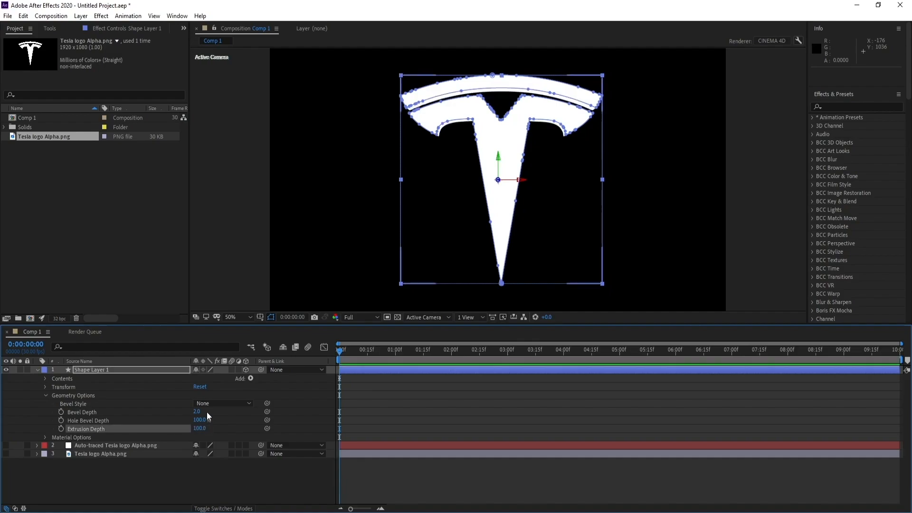
pyautogui.click(272, 318)
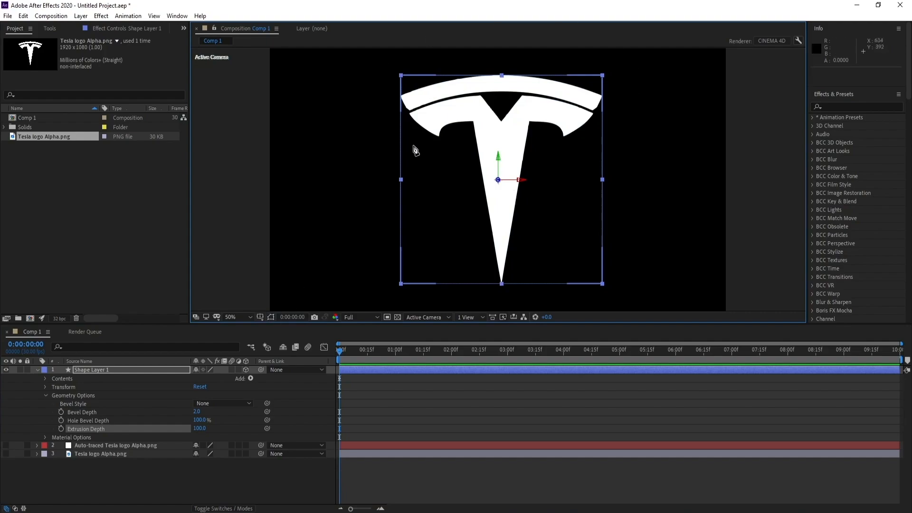
# Rotate the shape layer about its Y axis to inspect the extruded side.
pyautogui.click(45, 388)
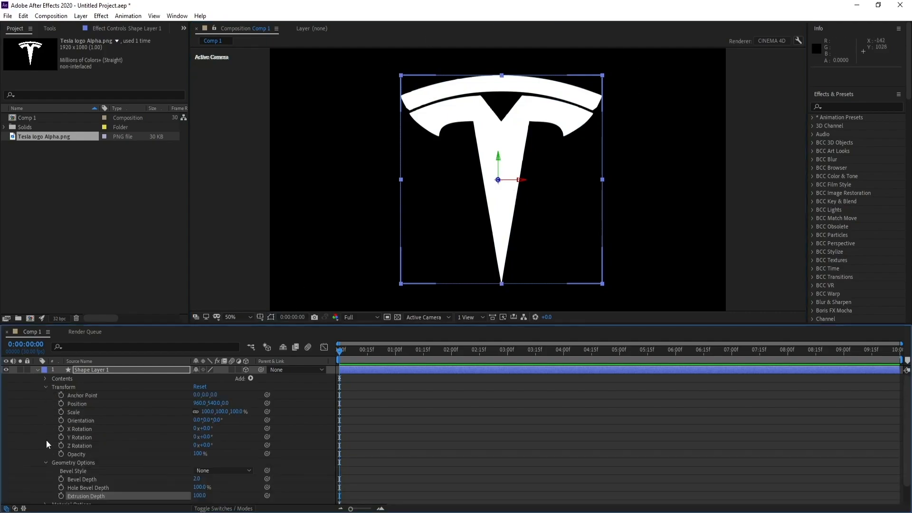
pyautogui.moveTo(207, 437); pyautogui.dragTo(248, 438)
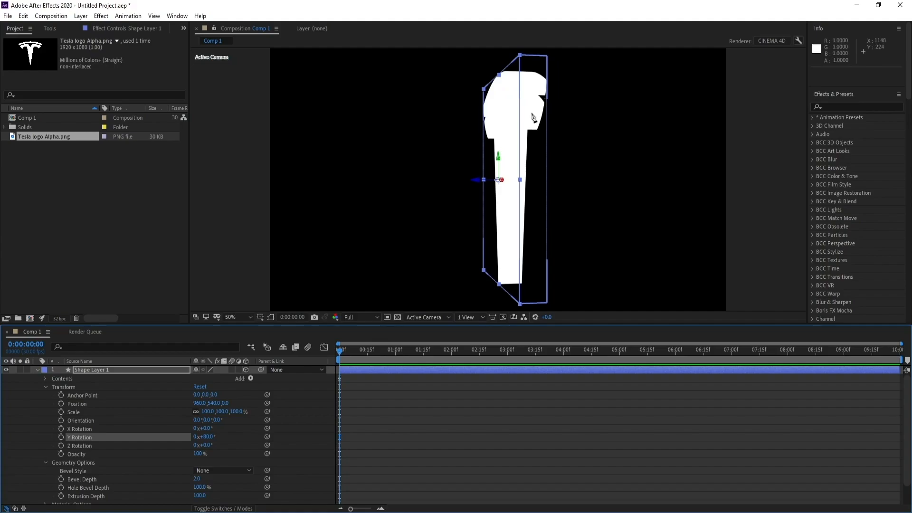
# Add a white point light with 100% intensity, smooth falloff and shadow casting to the composition.
pyautogui.click(94, 372)
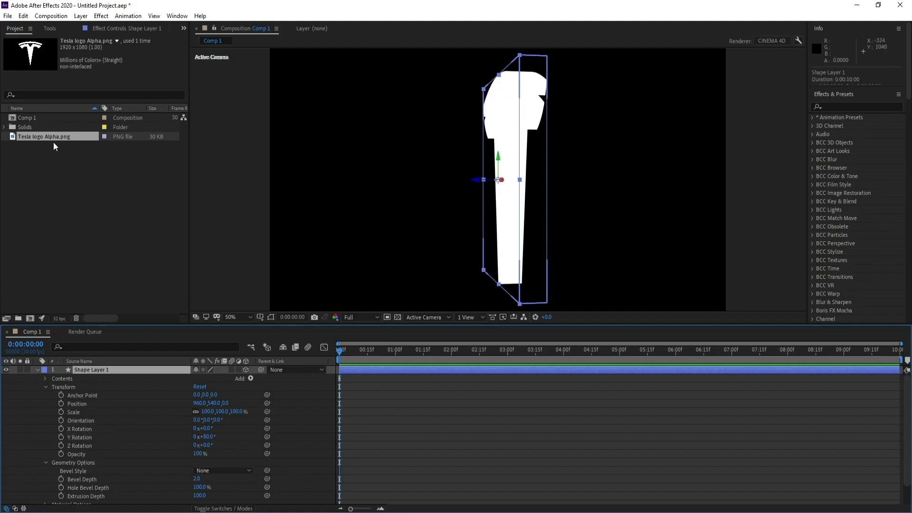
pyautogui.click(81, 15)
pyautogui.moveTo(142, 27)
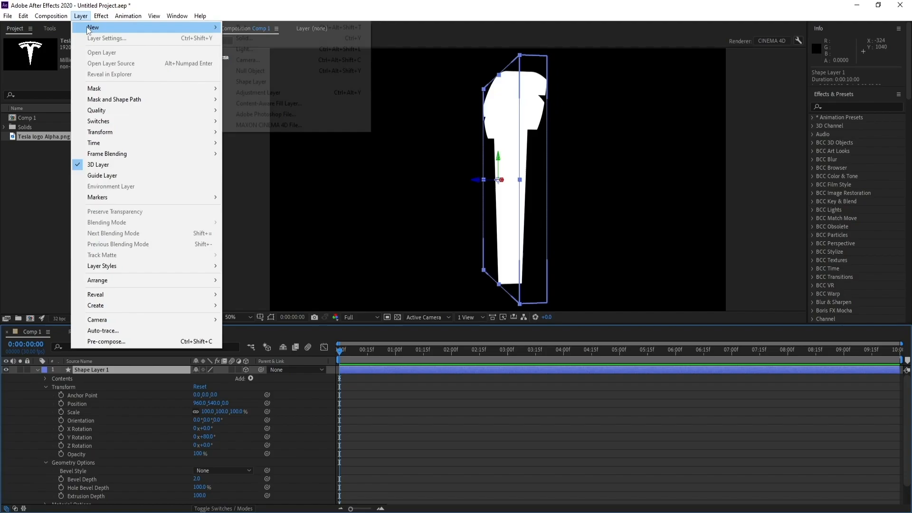
pyautogui.click(268, 49)
pyautogui.moveTo(386, 116); pyautogui.dragTo(373, 102)
pyautogui.click(395, 135)
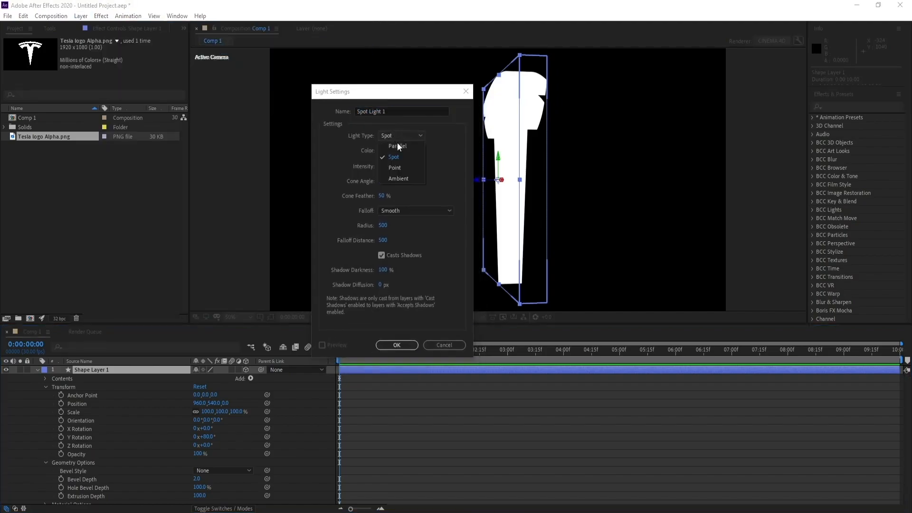
pyautogui.click(406, 169)
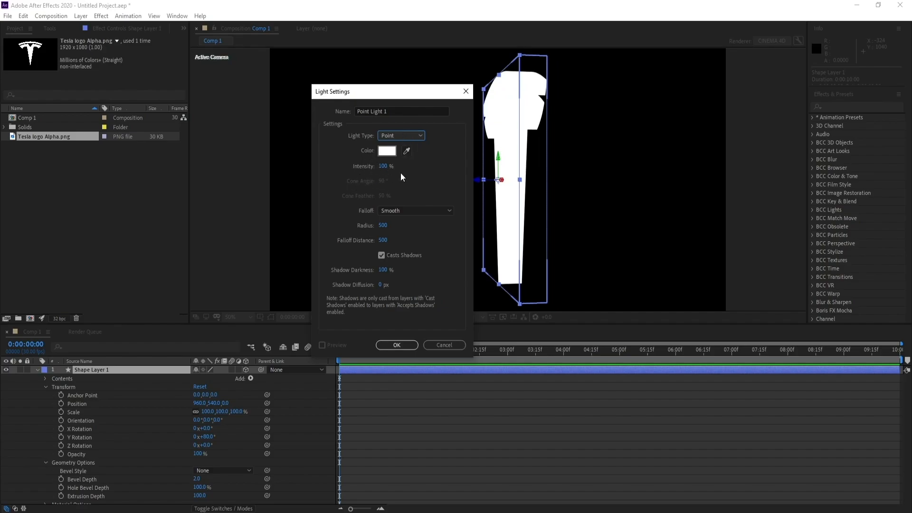
pyautogui.click(398, 345)
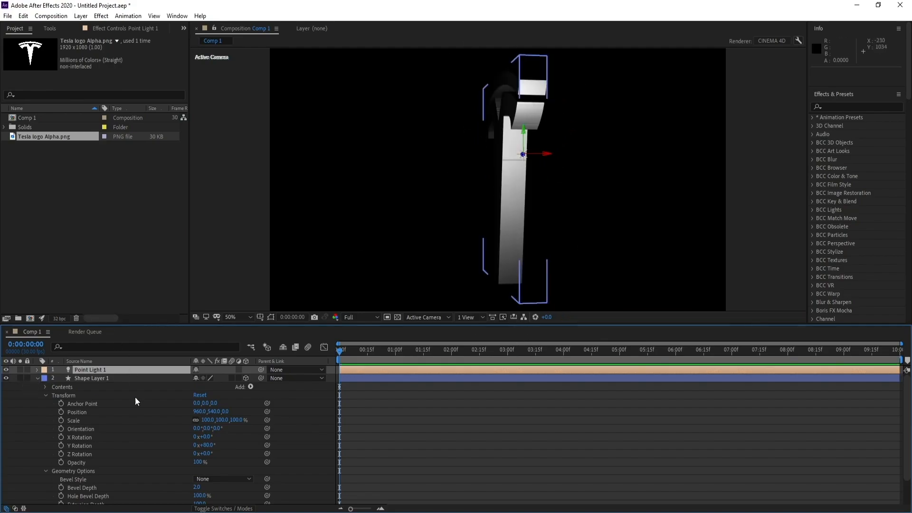
# Set the shape layer's Y Rotation to 0° and collapse its properties.
pyautogui.click(209, 446)
pyautogui.write('0')
pyautogui.press('Return')
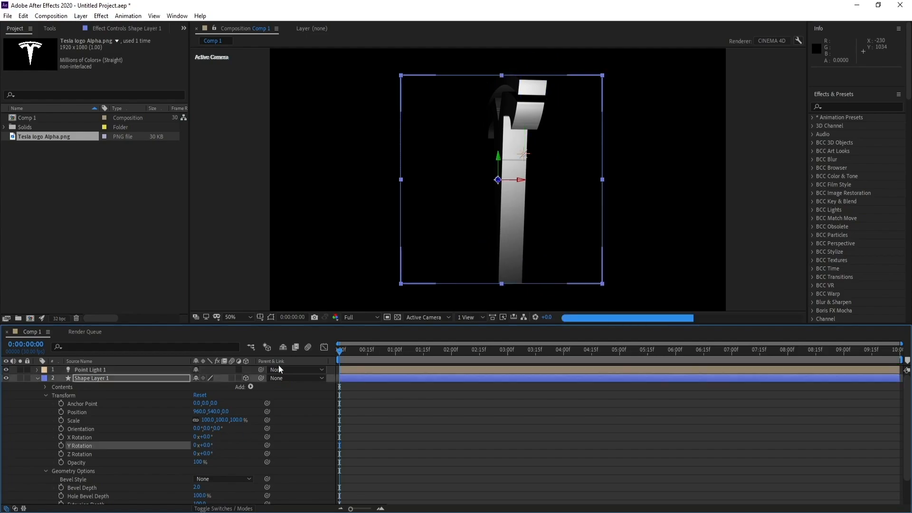
pyautogui.click(37, 379)
# Use the Selection tool to move Point Light 1 to the lower right of the logo, at about 1210, 744.
pyautogui.click(78, 370)
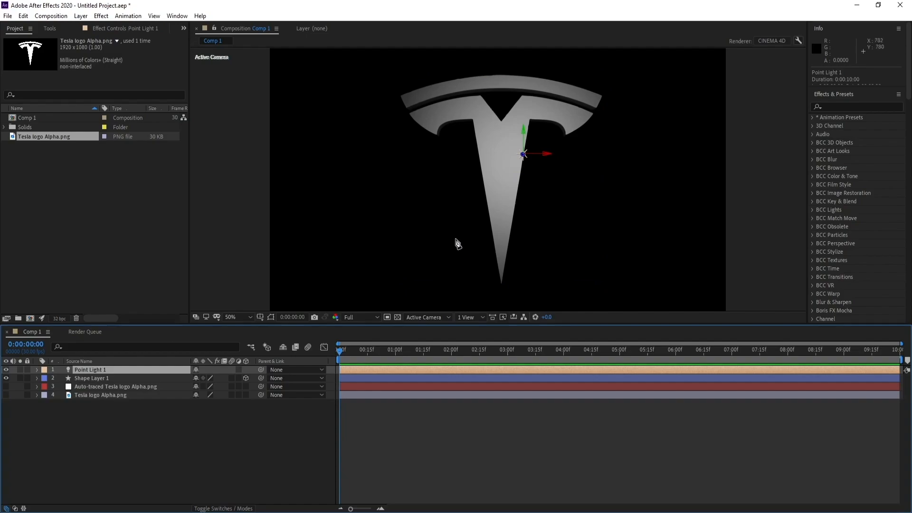
pyautogui.click(50, 28)
pyautogui.click(23, 42)
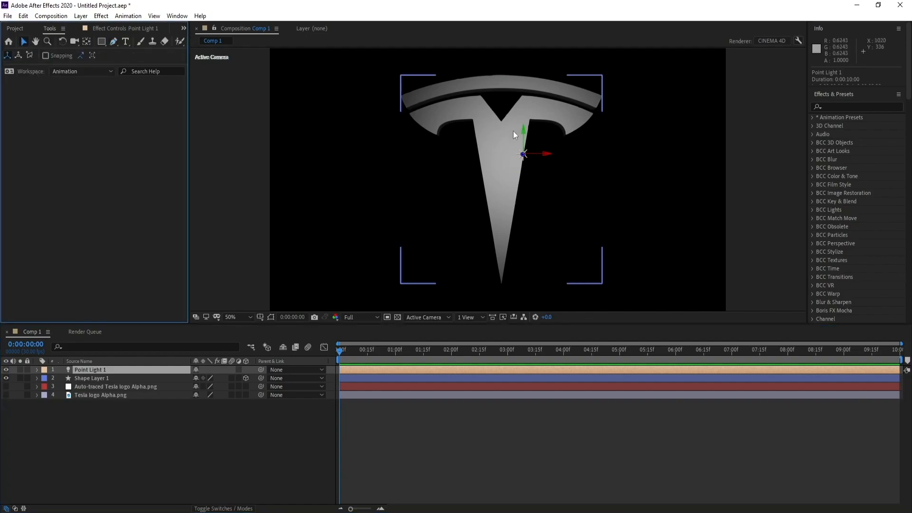
pyautogui.moveTo(550, 156); pyautogui.dragTo(577, 223)
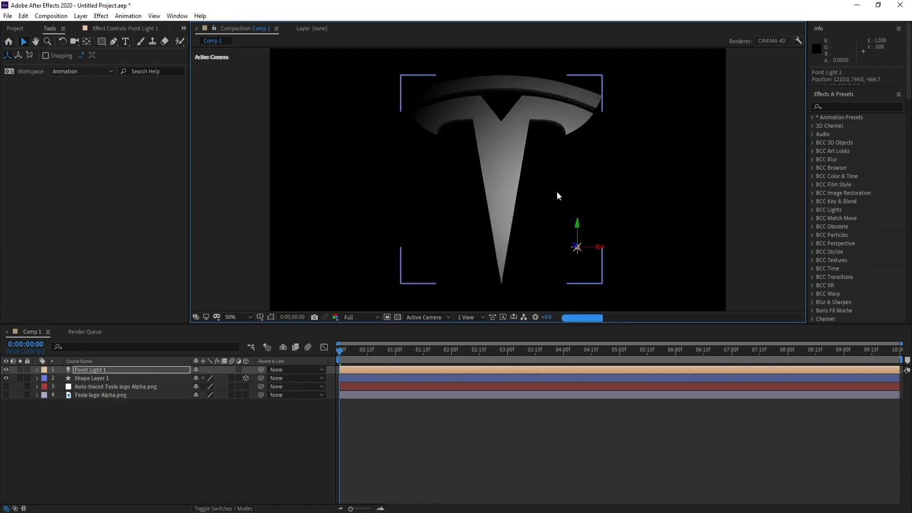
# Duplicate the point light and move the copy to the upper left of the logo, at about 550, 334.
pyautogui.click(95, 372)
pyautogui.hotkey('ctrl', 'd')
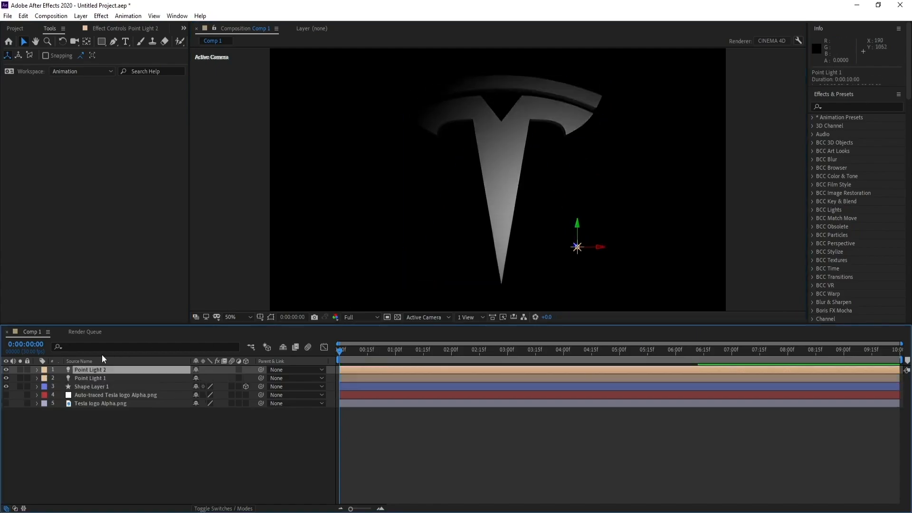
pyautogui.moveTo(598, 248); pyautogui.dragTo(447, 251)
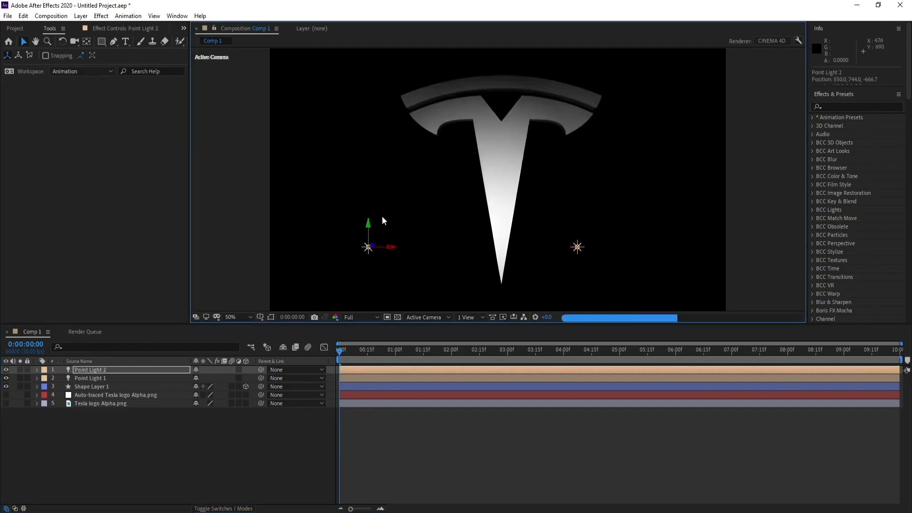
pyautogui.moveTo(368, 235); pyautogui.dragTo(369, 113)
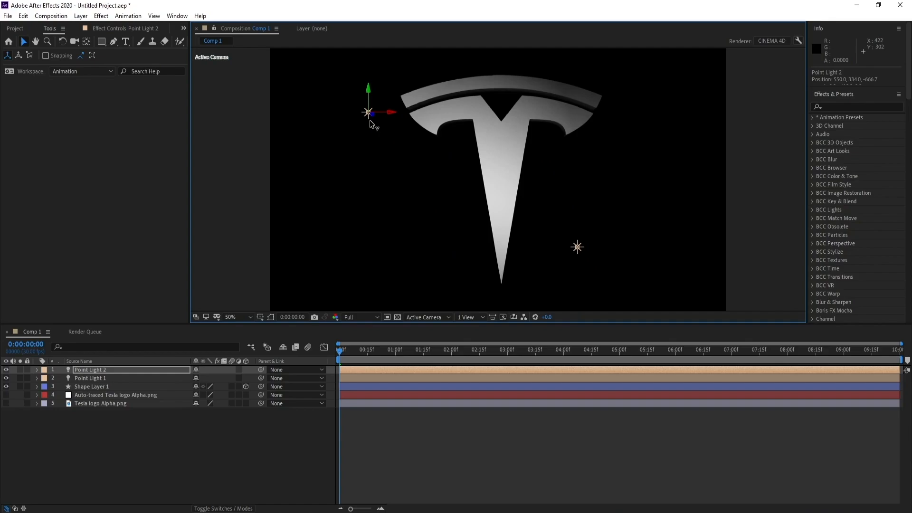
# Keyframe the shape layer's Y Rotation from 0° at the first frame to one full turn (1x+0.0°) at 0:00:09:29.
pyautogui.click(340, 352)
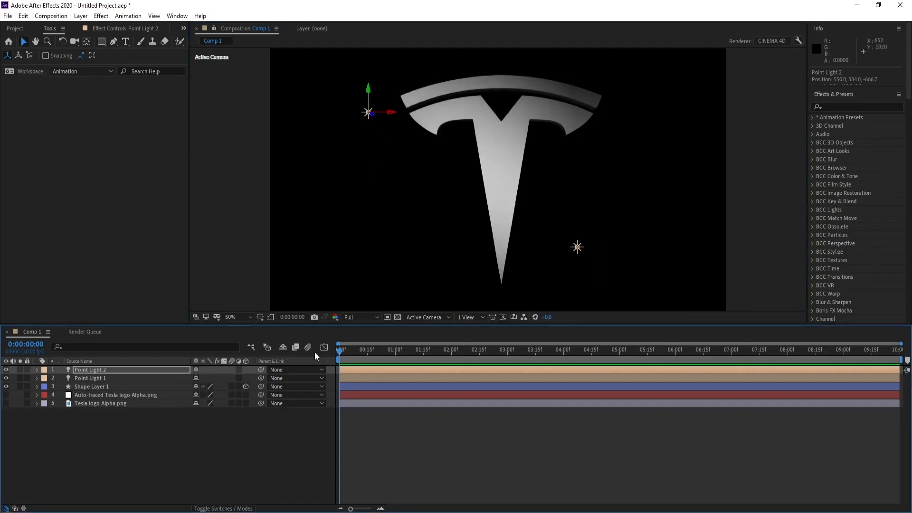
pyautogui.click(77, 388)
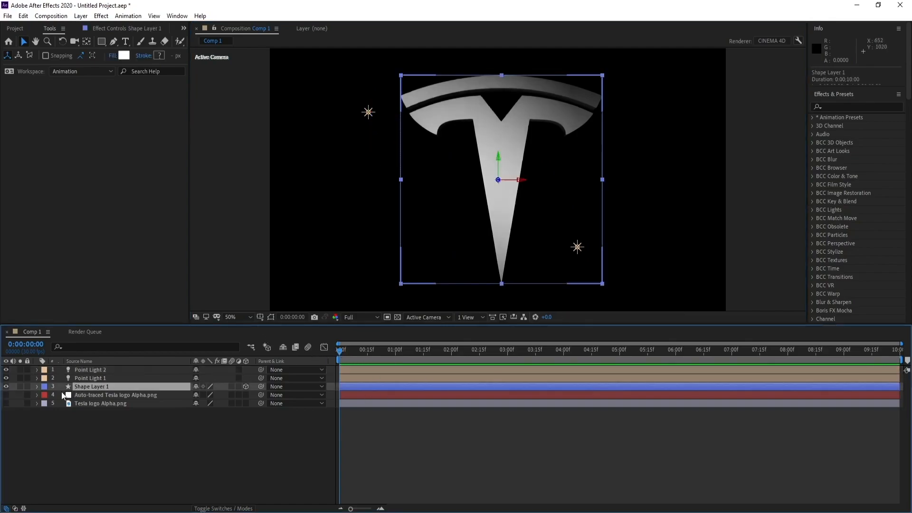
pyautogui.press('r')
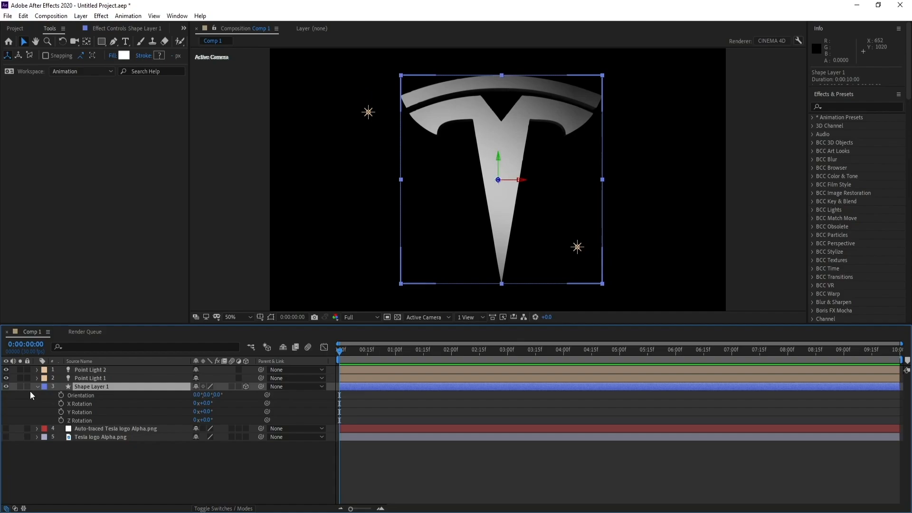
pyautogui.click(61, 412)
pyautogui.moveTo(509, 350); pyautogui.dragTo(898, 349)
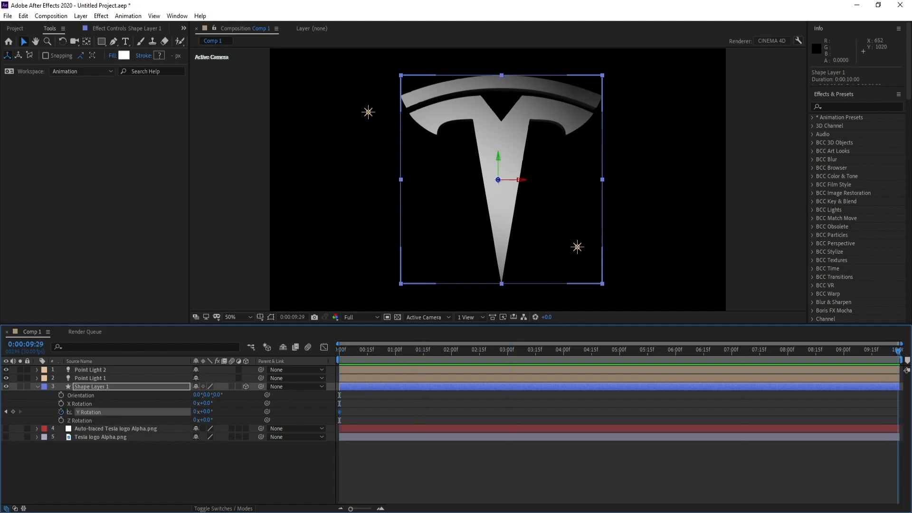
pyautogui.click(198, 412)
pyautogui.write('1')
pyautogui.press('Return')
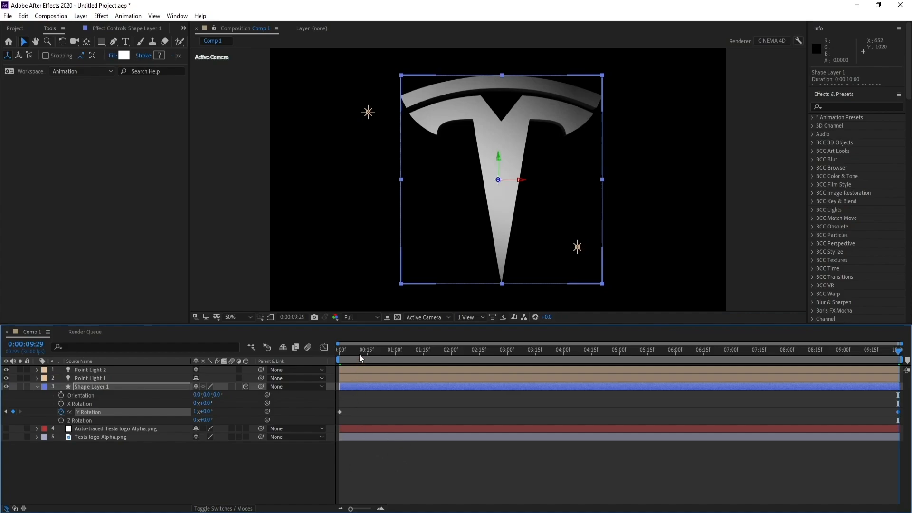
# Preview the logo's rotation from the start and scrub to about two seconds to examine its lit side.
pyautogui.click(201, 464)
pyautogui.moveTo(350, 353); pyautogui.dragTo(304, 362)
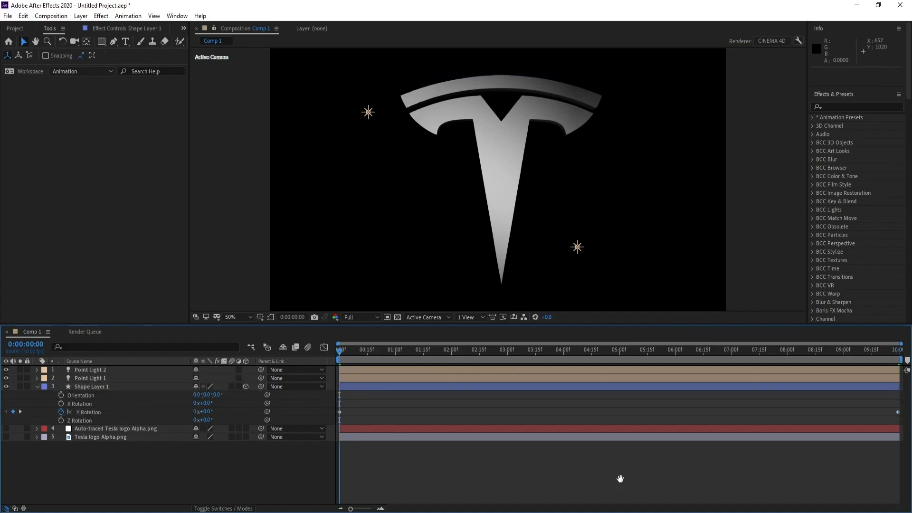
pyautogui.press('space')
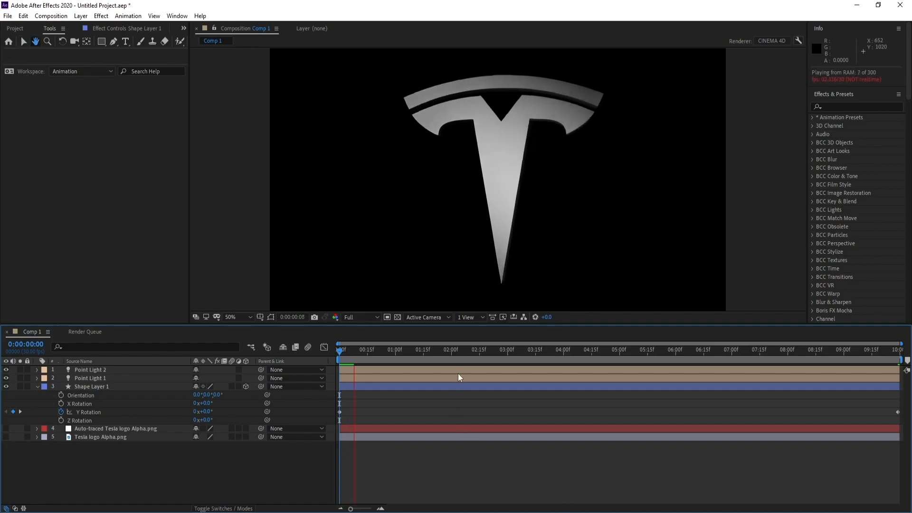
pyautogui.press('space')
pyautogui.moveTo(457, 353); pyautogui.dragTo(500, 366)
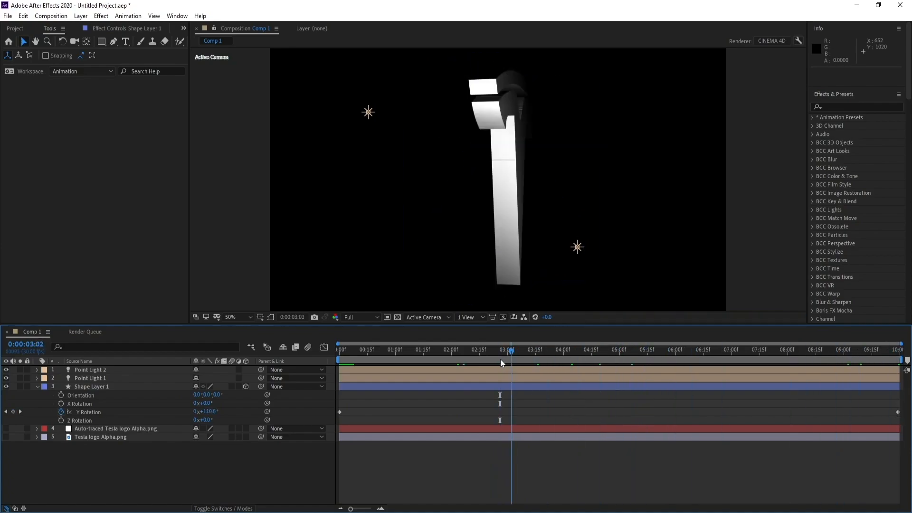
pyautogui.click(481, 360)
pyautogui.moveTo(476, 358); pyautogui.dragTo(455, 358)
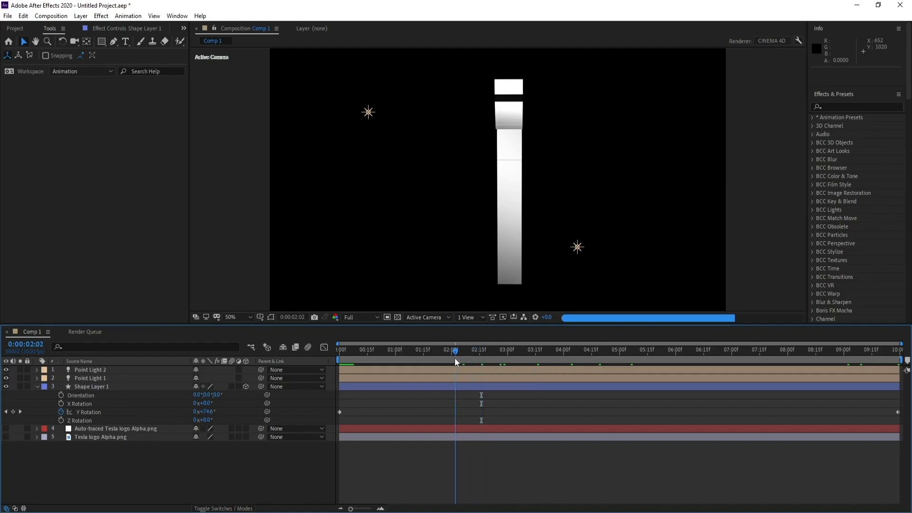